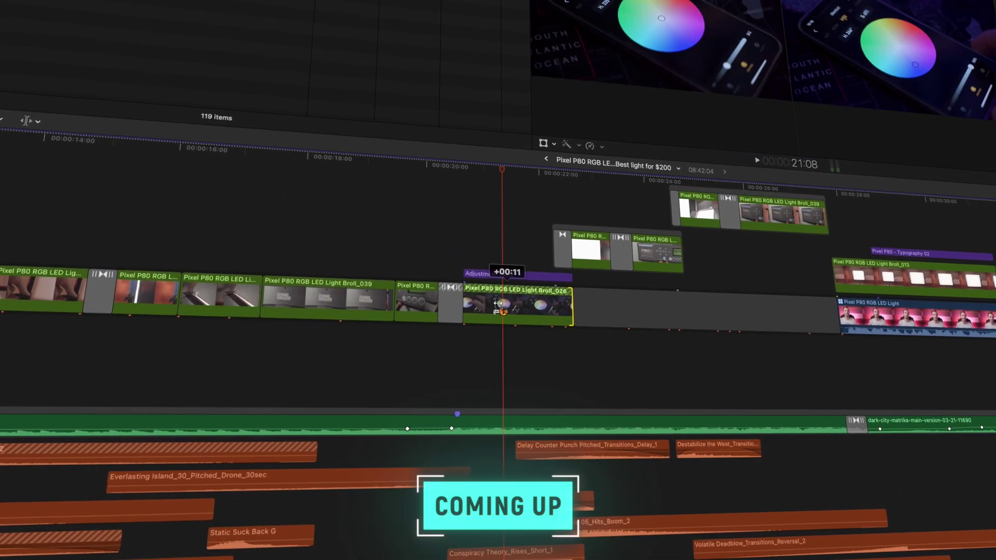
Slip the footage inside the Pixel P80 RGB LED Light Broll_026 clip while keeping the clip in place.
drag(498, 304, 534, 302)
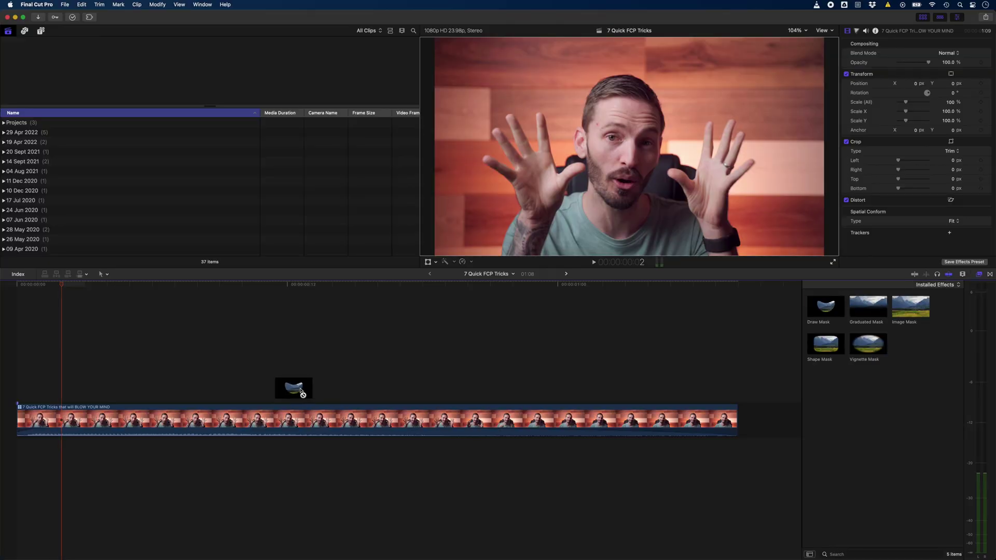
Apply the Draw Mask effect to the talking-head clip and trace a Bezier mask around the hair and forehead.
drag(301, 393, 302, 417)
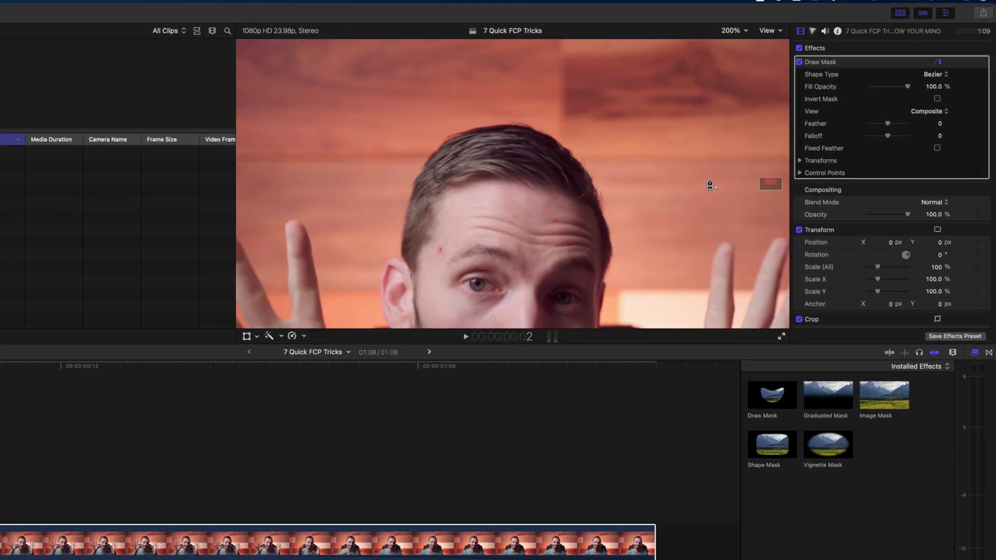
click(550, 170)
click(583, 176)
click(622, 174)
click(659, 186)
click(705, 194)
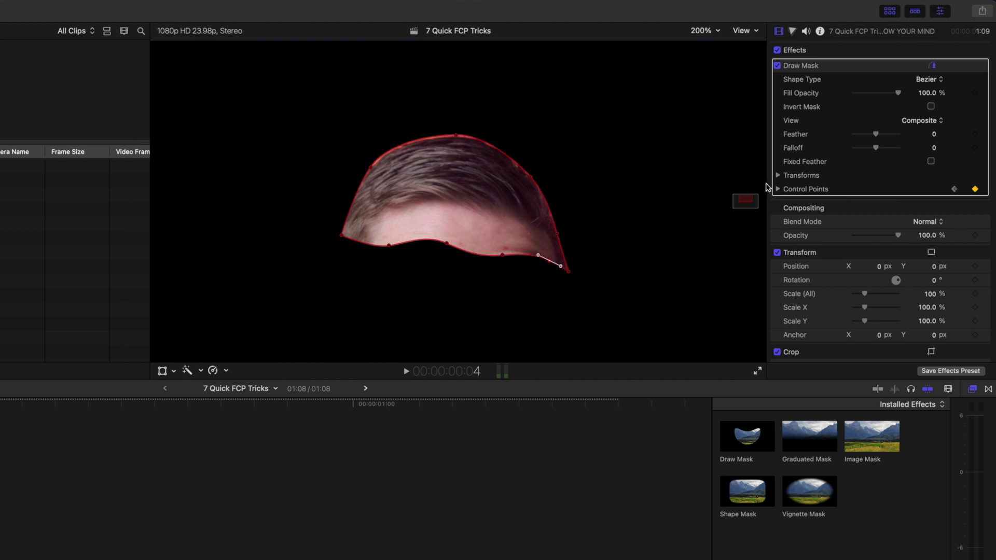
Shift the hair mask's control points slightly down to match the head at frame 4, and expand the mask's Transforms parameters.
drag(631, 191, 500, 280)
mouse_move(469, 195)
mouse_down()
mouse_move(447, 189)
mouse_move(481, 183)
mouse_move(469, 197)
mouse_up()
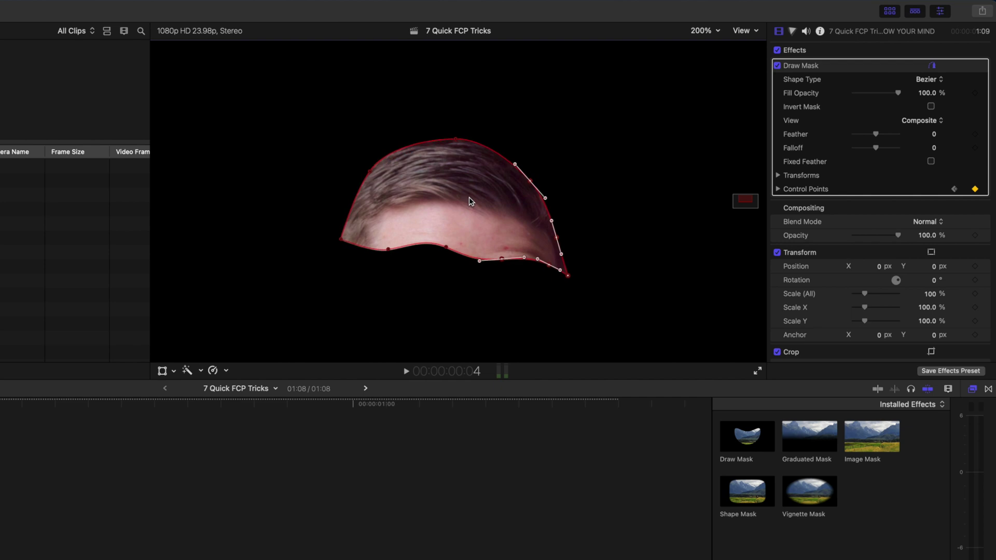
click(778, 176)
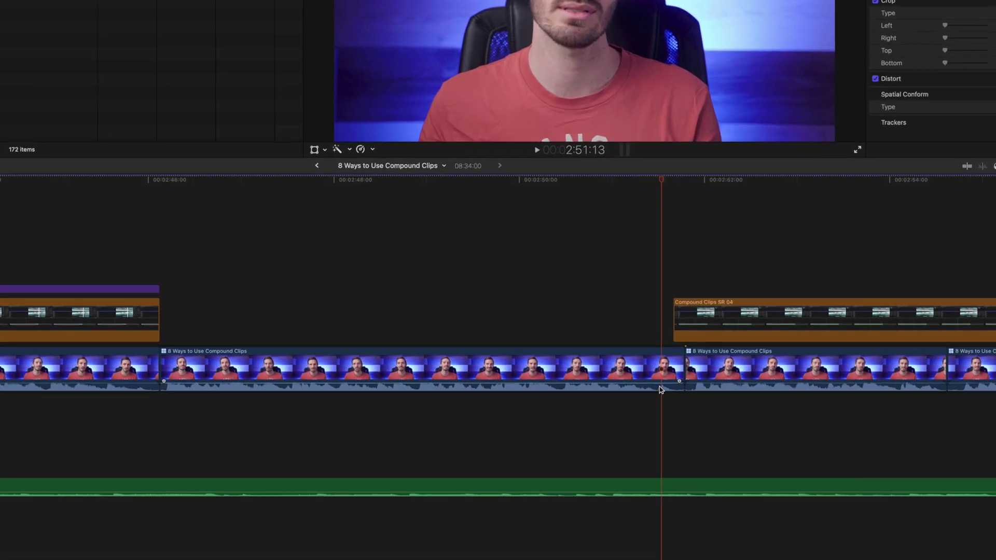
Set the volume of the talking-head clip between the two Compound Clips SR overlays to -6 dB.
drag(660, 388, 661, 388)
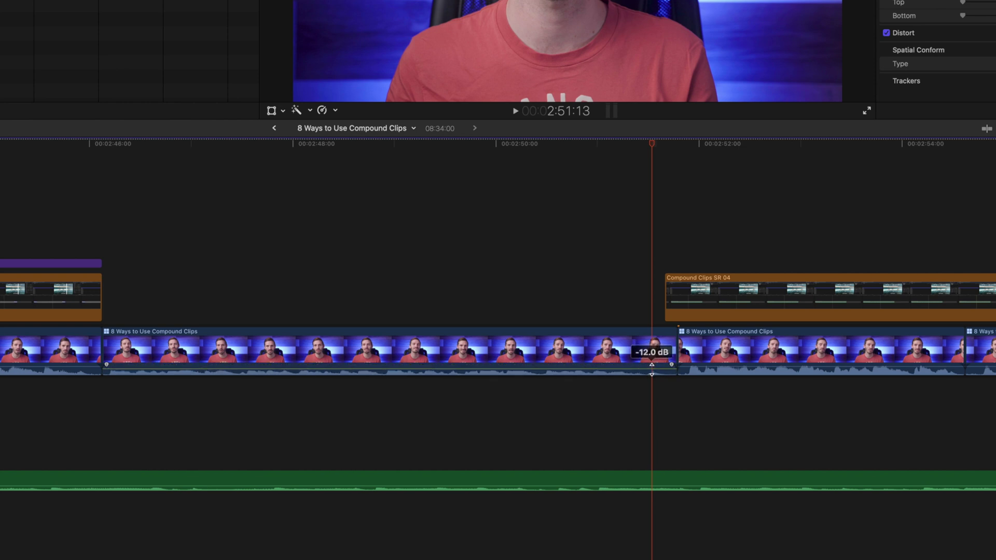
drag(651, 369, 652, 367)
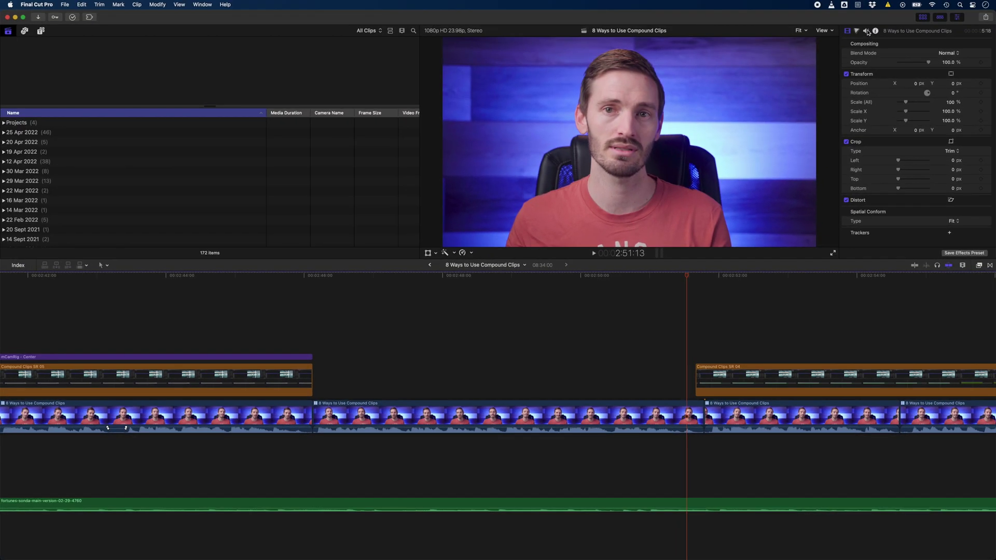
click(866, 31)
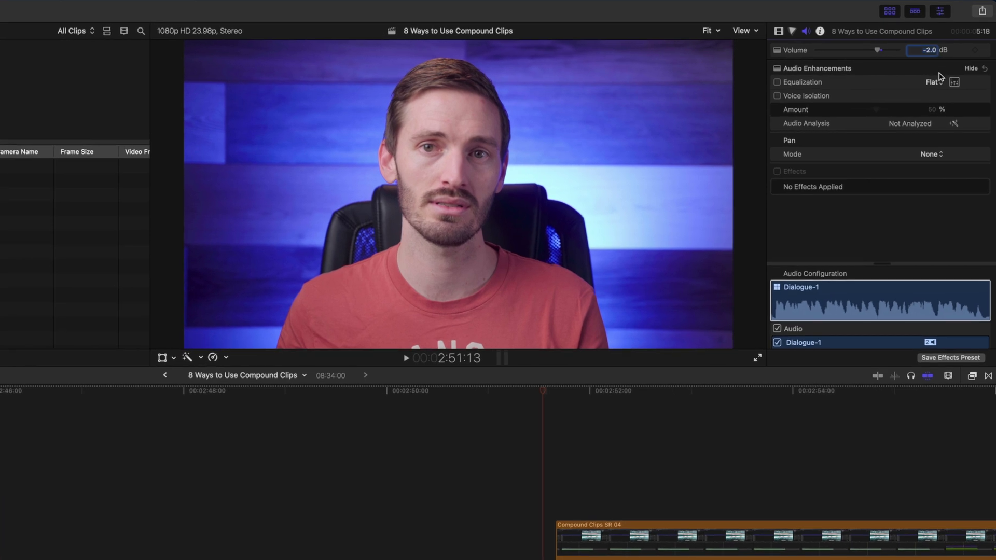
text(-6)
key(Return)
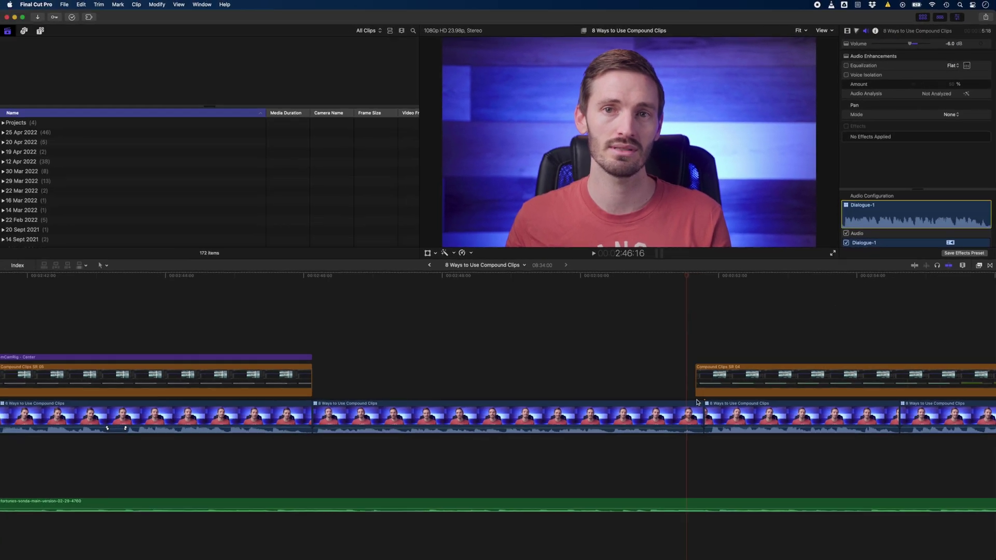
click(686, 426)
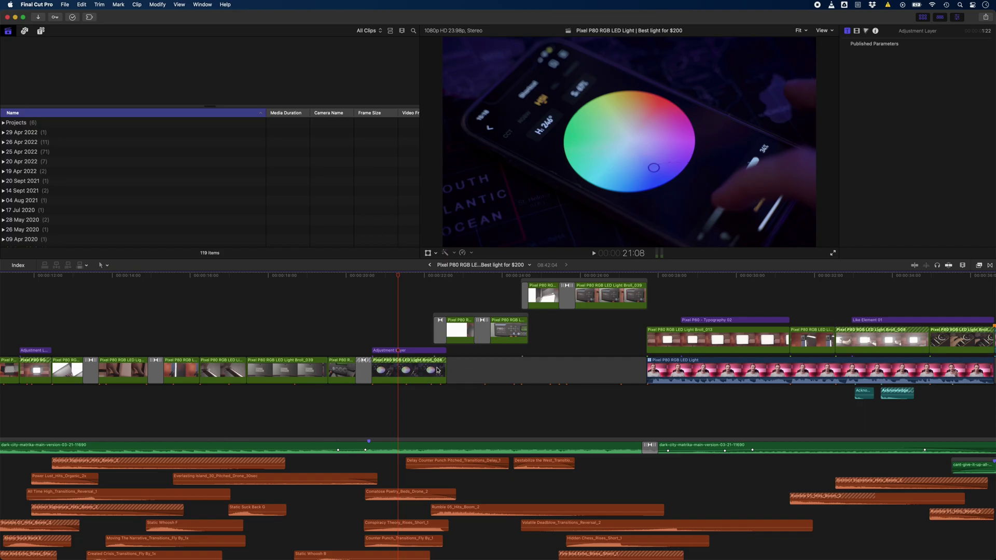
Select the Pixel P80 RGB LED Light Broll_026 clip beneath the adjustment layer.
click(385, 379)
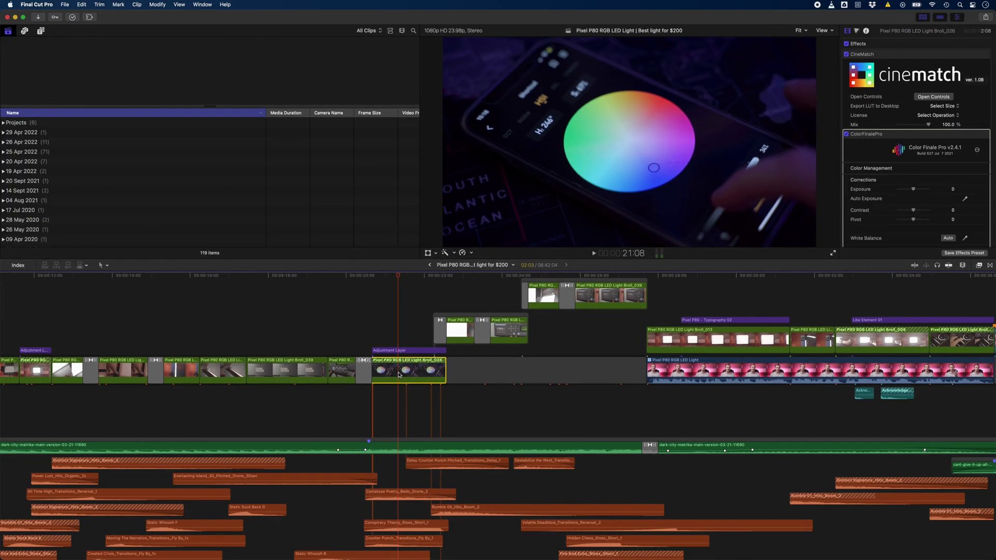
mouse_move(398, 373)
mouse_down()
mouse_move(411, 373)
mouse_move(390, 373)
mouse_move(412, 374)
mouse_move(397, 372)
mouse_up()
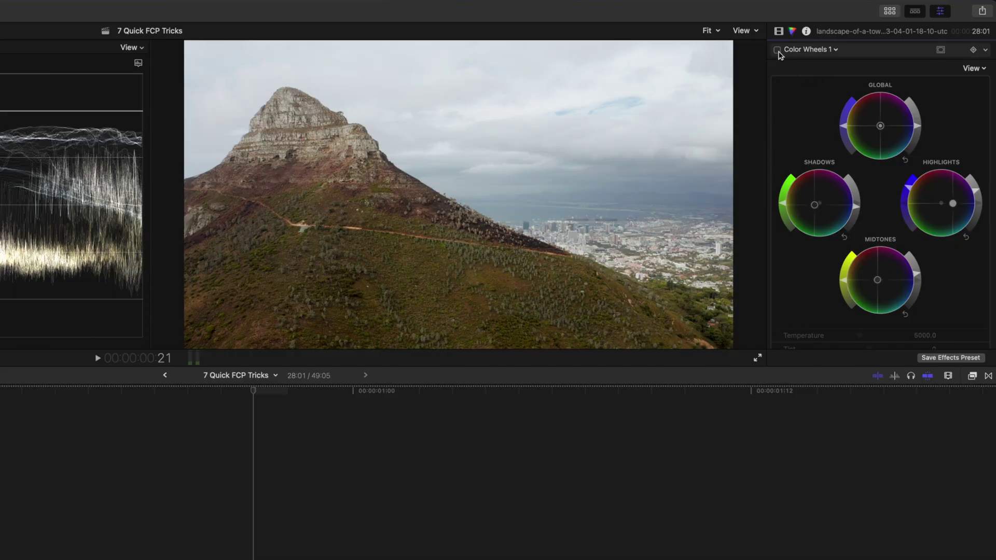
Enable the Color Wheels 1 correction on the landscape clip and reset the Highlights wheel's color and brightness.
click(777, 50)
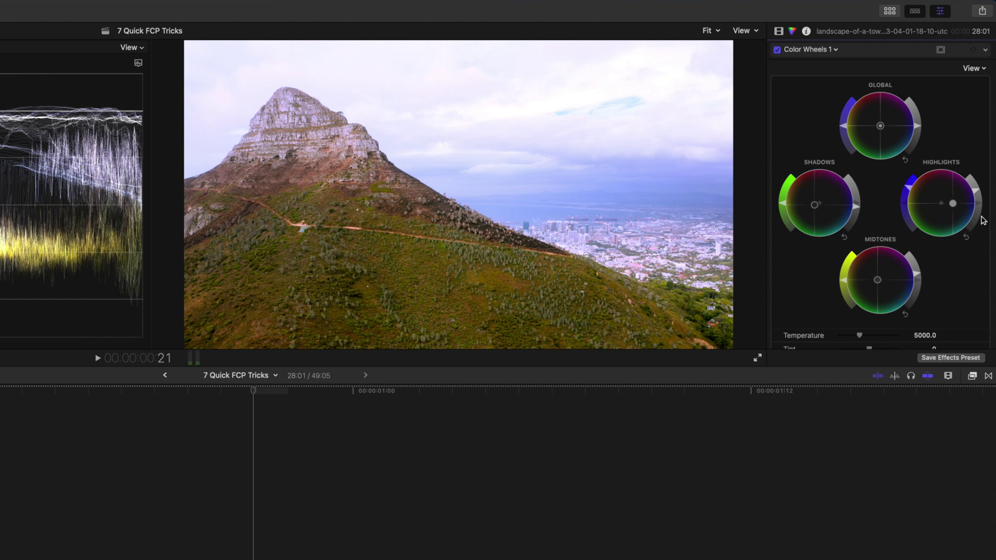
double_click(953, 205)
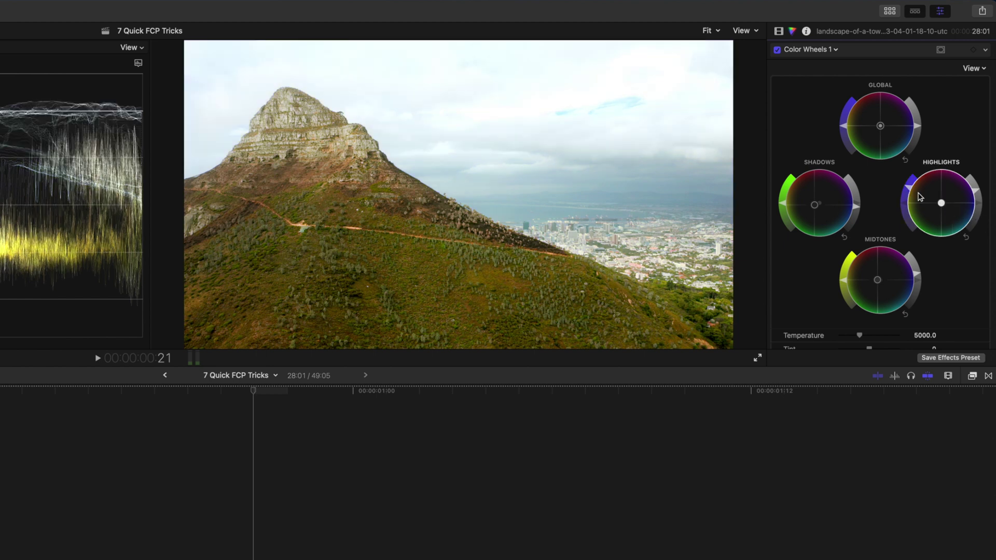
double_click(977, 194)
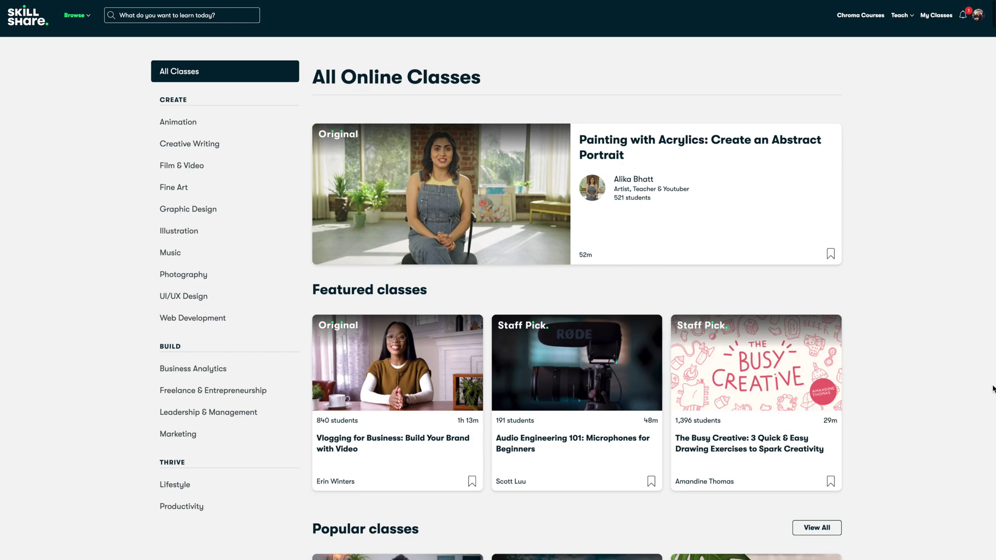
Switch to Skillshare and browse its classes, searching for "shoot with iphone" and viewing the "final cut pro" results.
scroll(993, 389, down, 6)
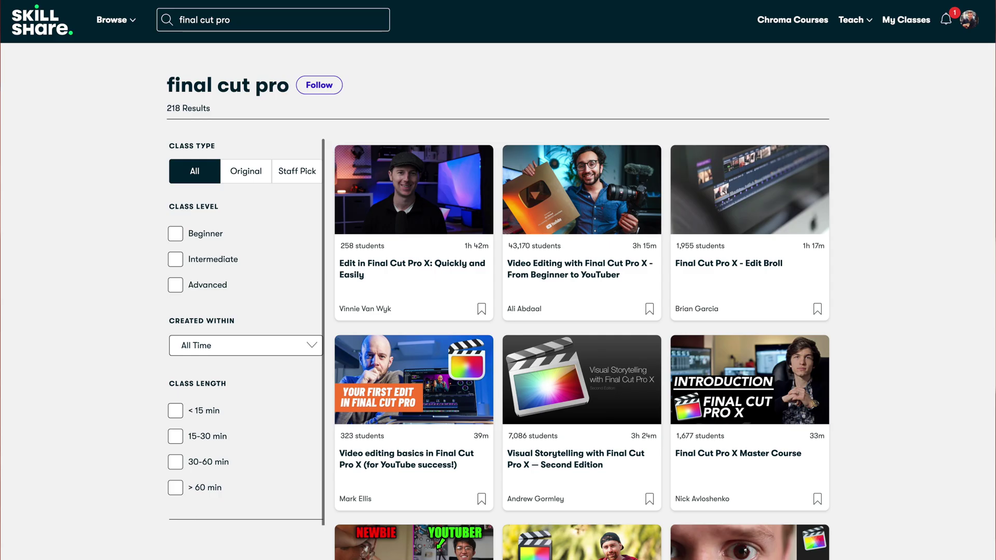
scroll(498, 280, down, 5)
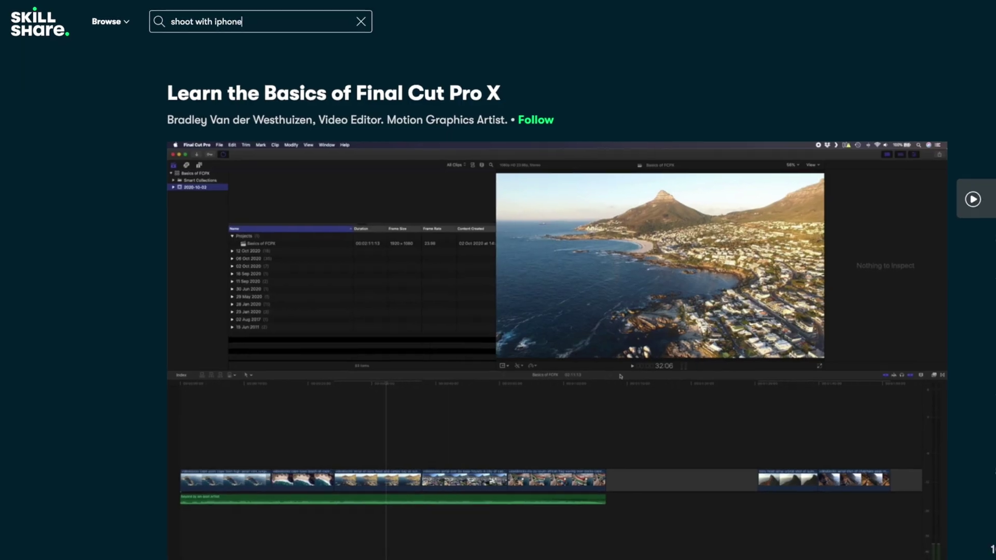
key(Return)
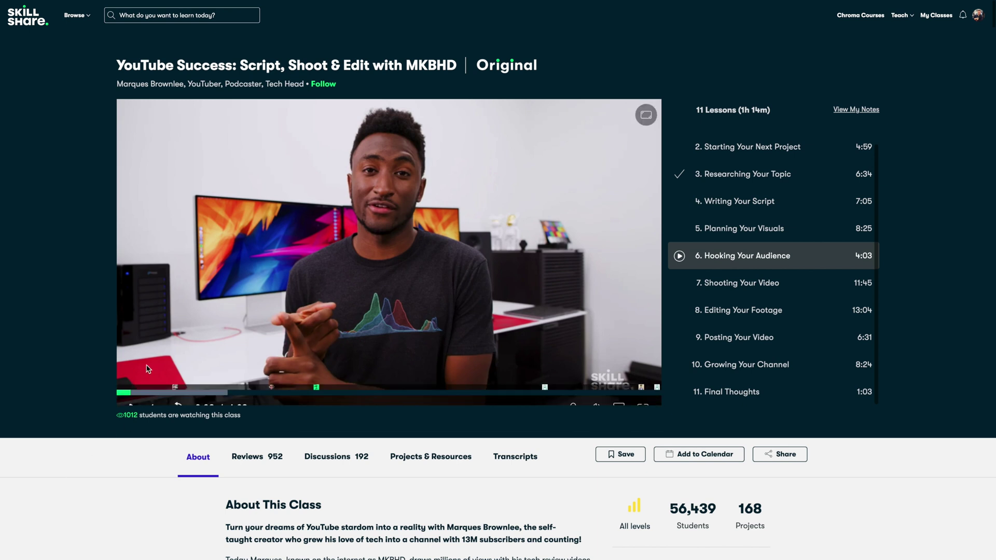
click(131, 394)
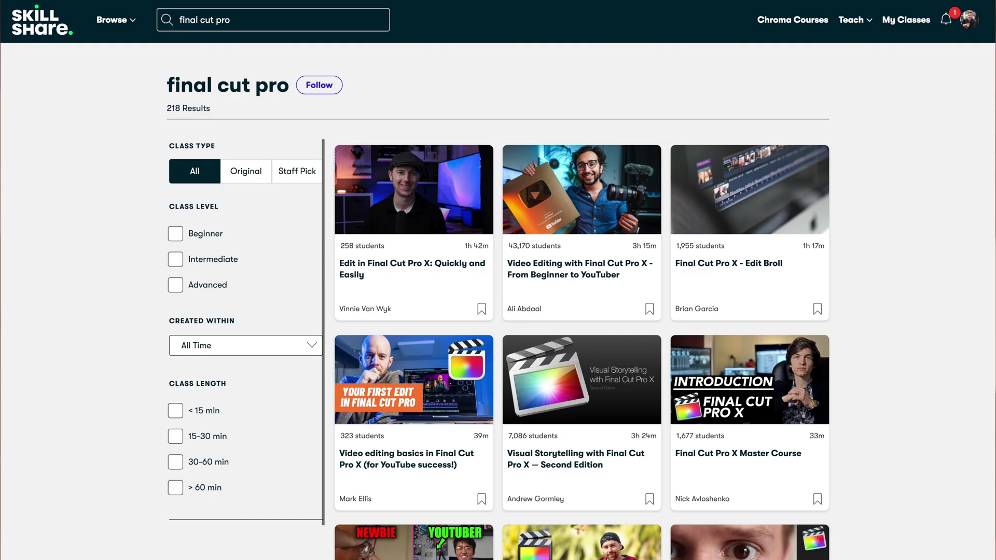
scroll(498, 280, down, 4)
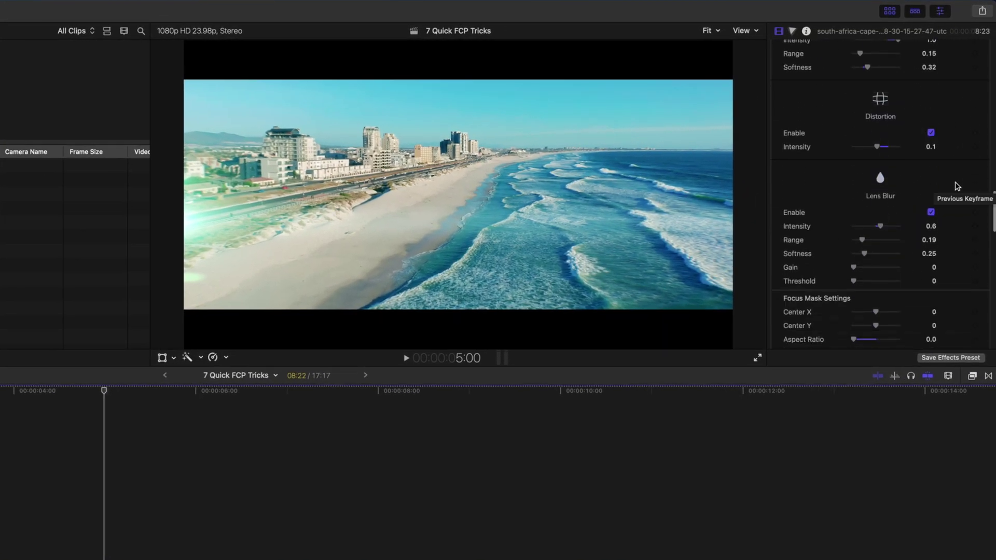
Disable the mFilmLook Letterbox on the beach clip and trim 01:06 off the start of the adjoining landscape clip.
scroll(957, 186, down, 4)
click(931, 345)
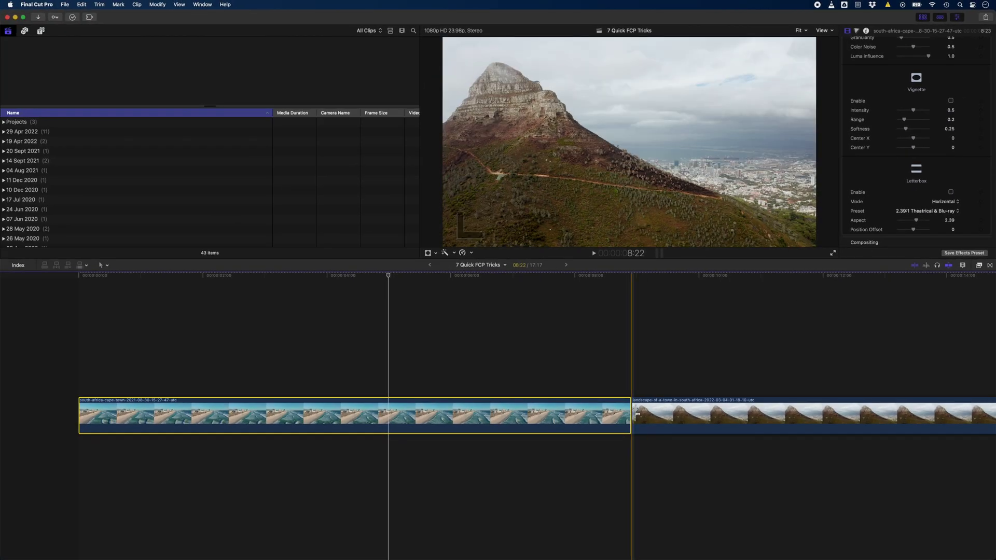
scroll(637, 413, left, 3)
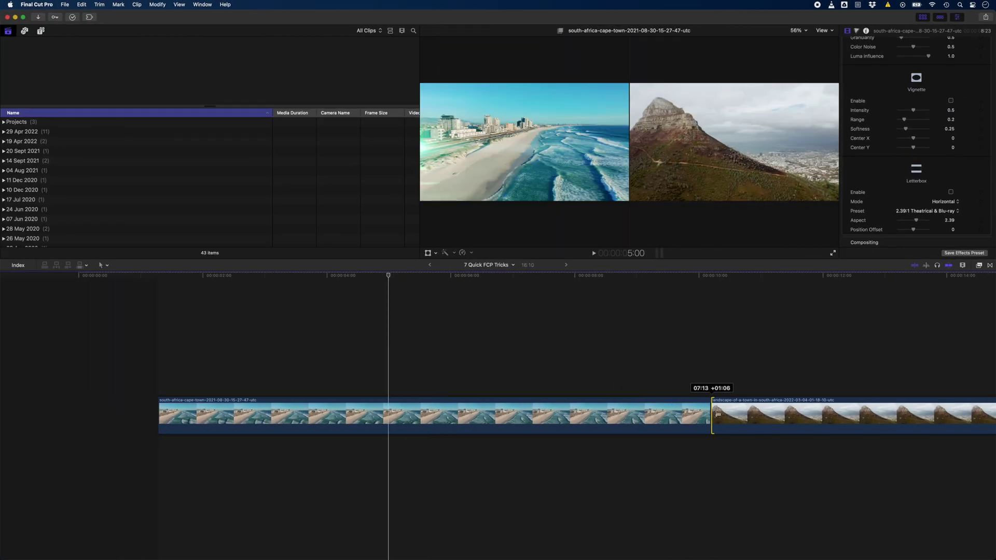
Expand the inspector to full height and look through the beach clip's mFilmLook parameters.
scroll(917, 195, up, 15)
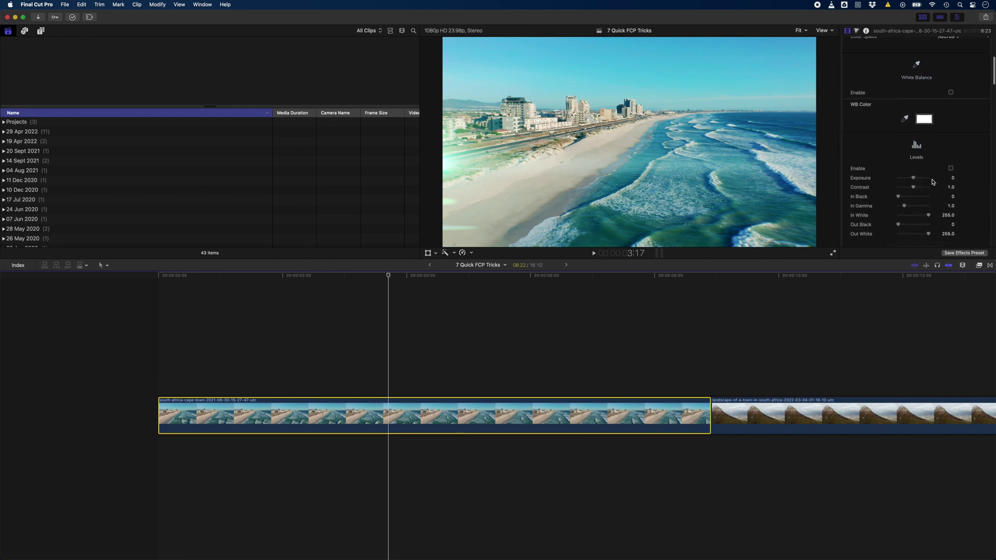
double_click(889, 30)
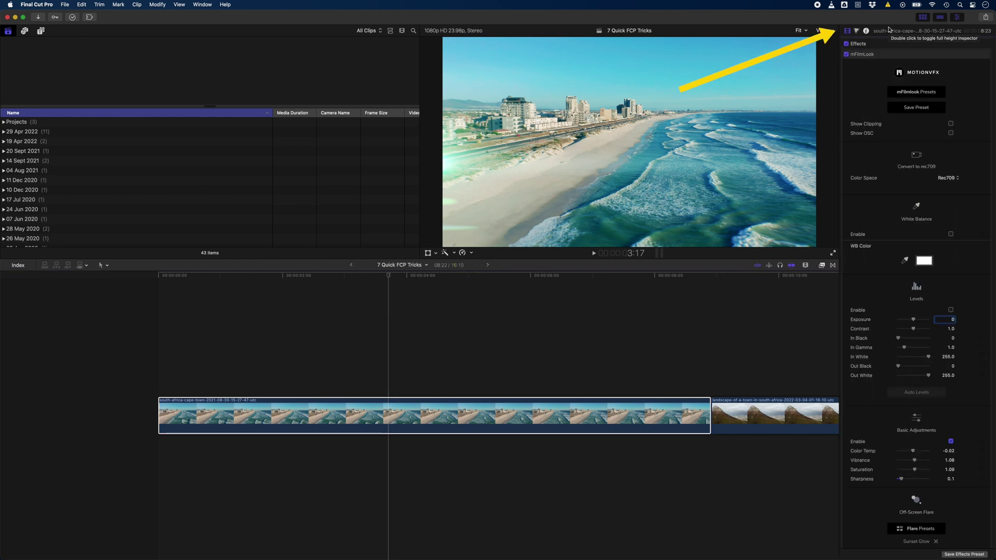
scroll(945, 96, down, 10)
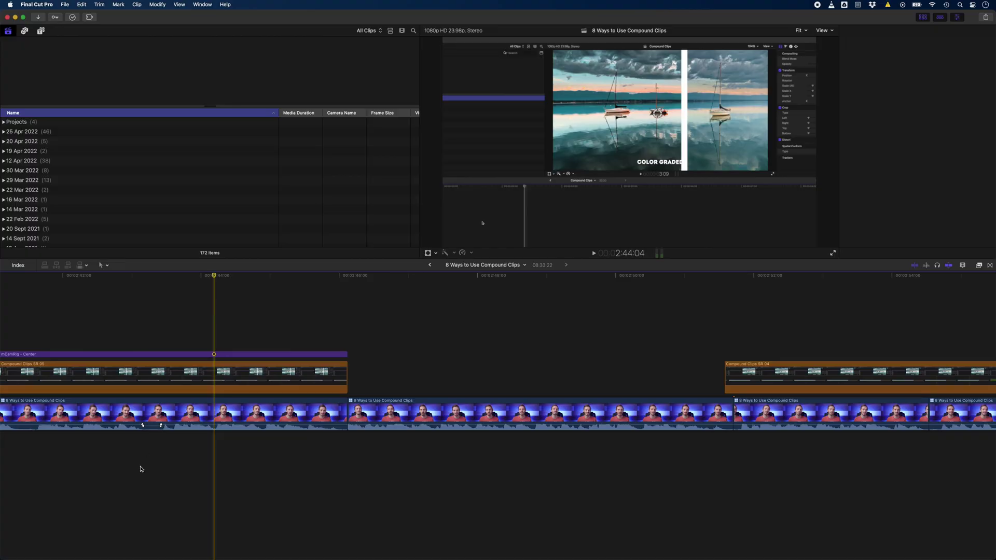
Play the timeline from 2:44:04 across the cut between the first two talking-head clips.
drag(140, 468, 938, 409)
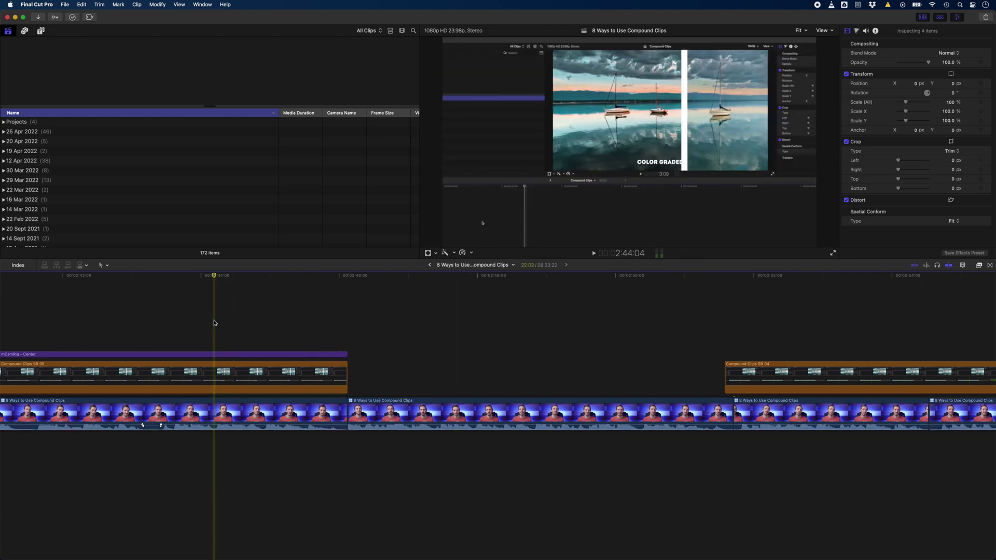
click(214, 323)
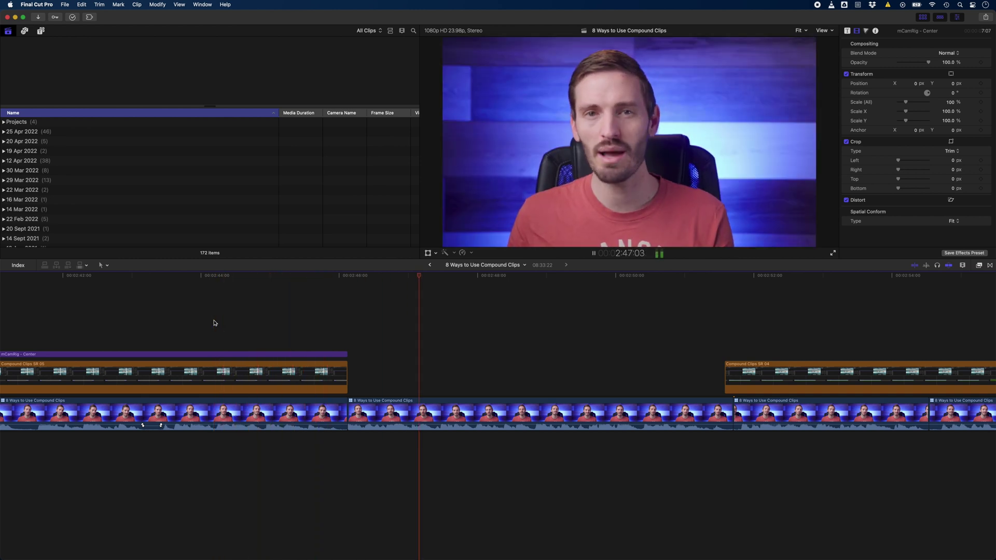
key(space)
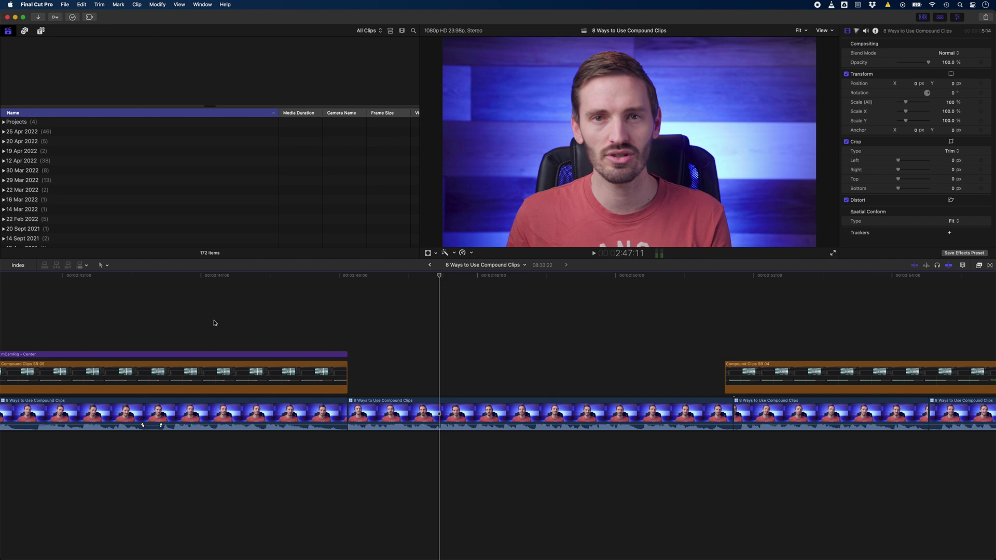
Expand the audio of the two talking-head clips around the 2:46 cut and adjust the second clip's audio fade-in.
click(390, 422)
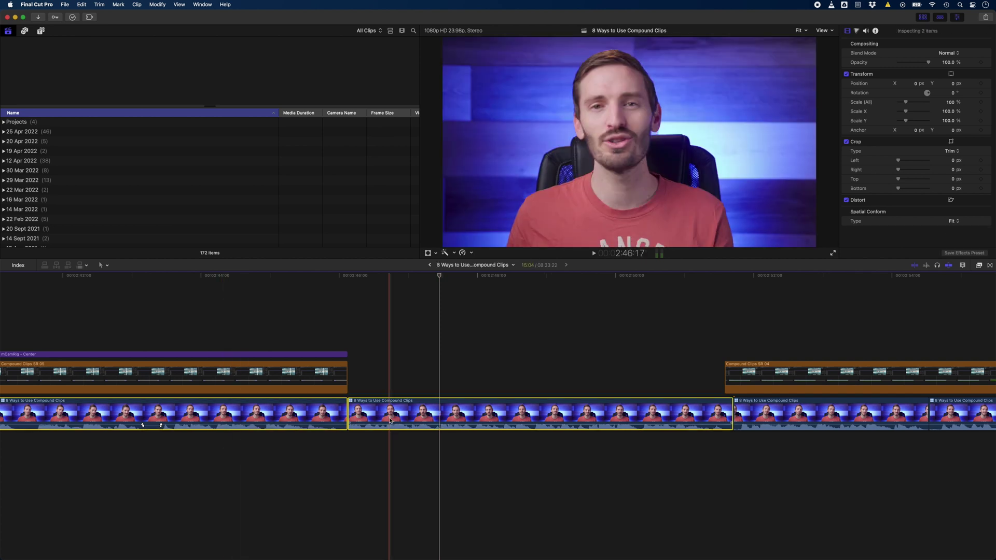
click(386, 392)
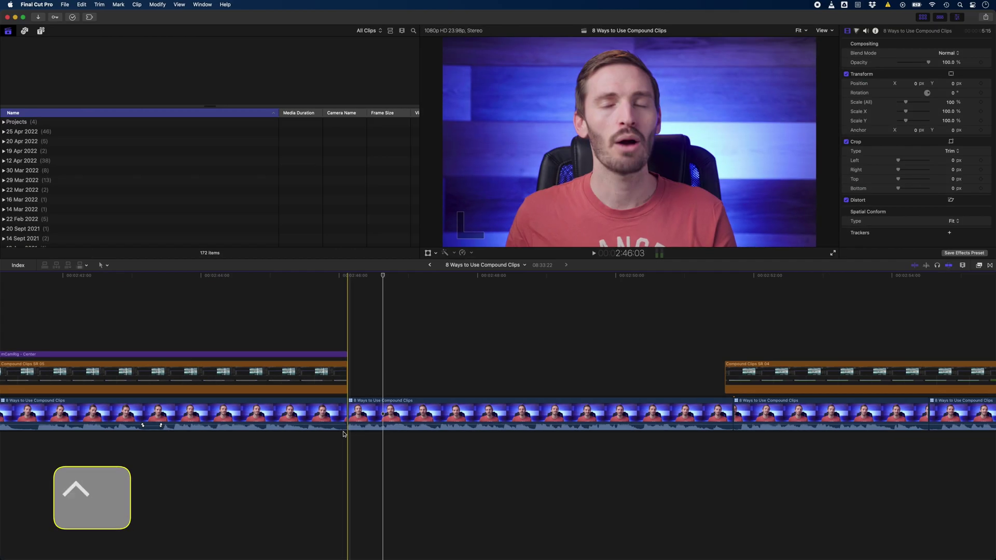
key(ctrl+s)
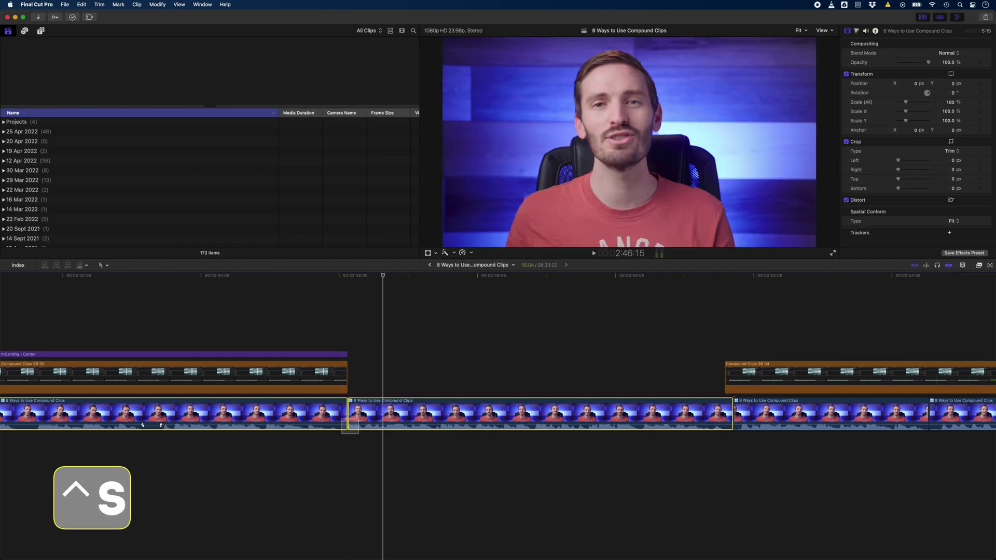
click(346, 476)
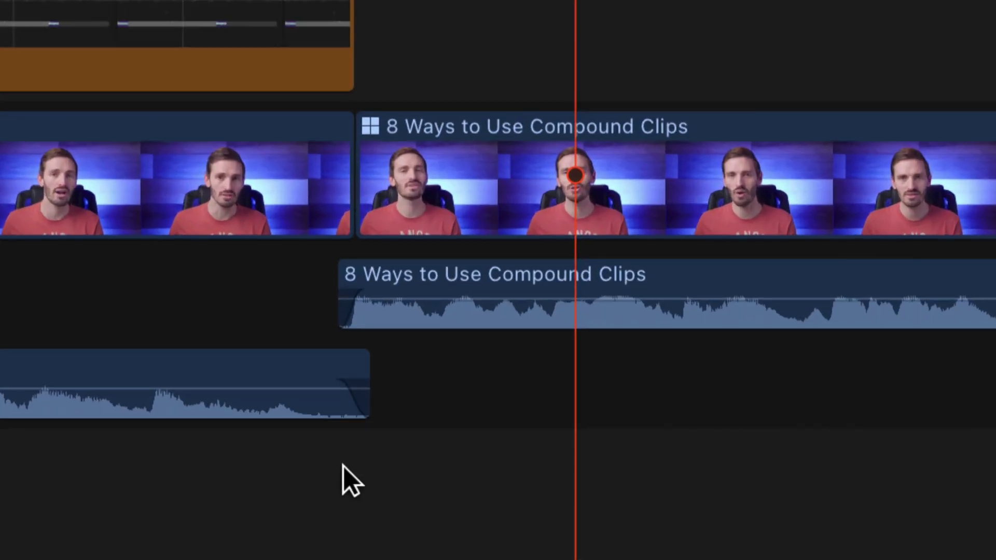
drag(363, 300, 373, 294)
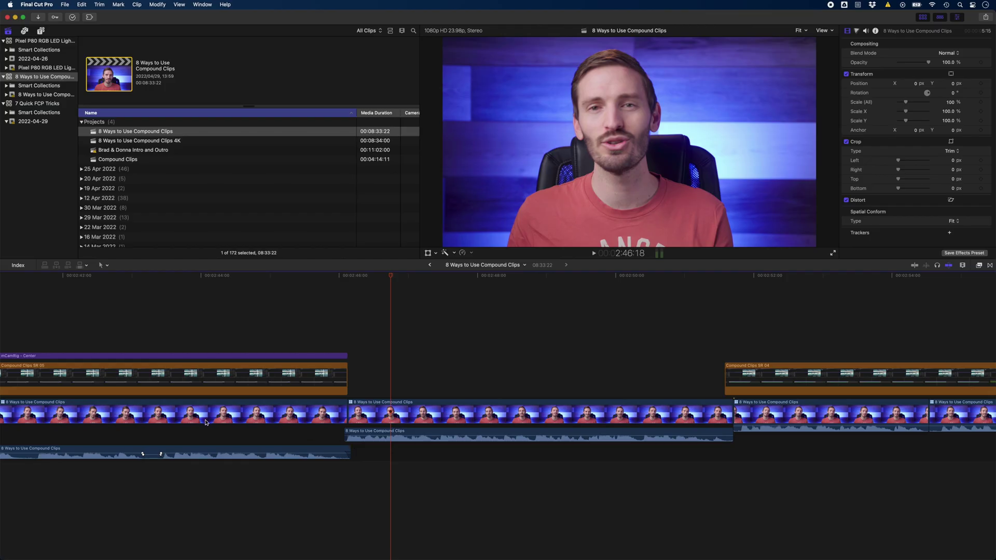
Toggle skimming and slip the footage inside the Pixel P80 RGB LED Light Broll_026 clip in the Pixel P80 project.
key(s)
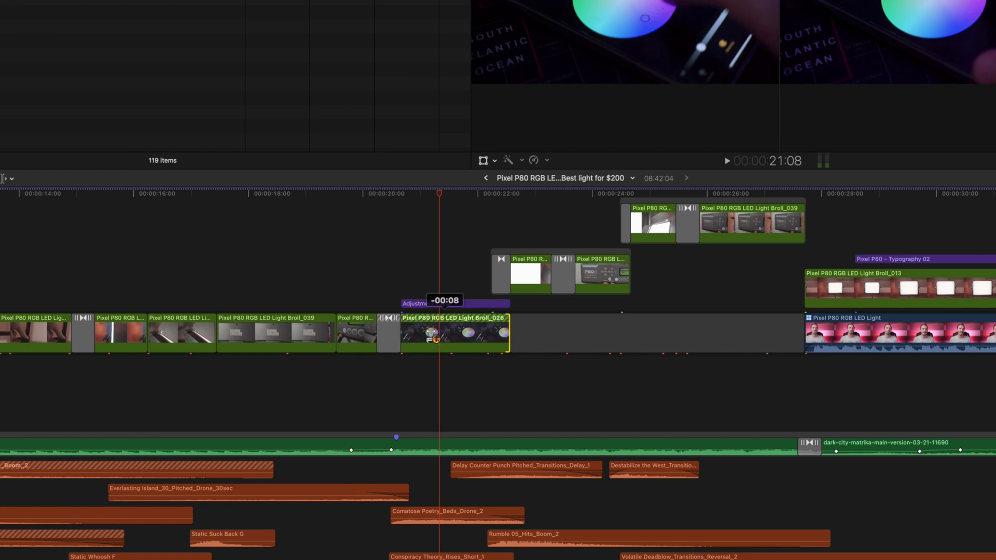
drag(482, 332, 483, 333)
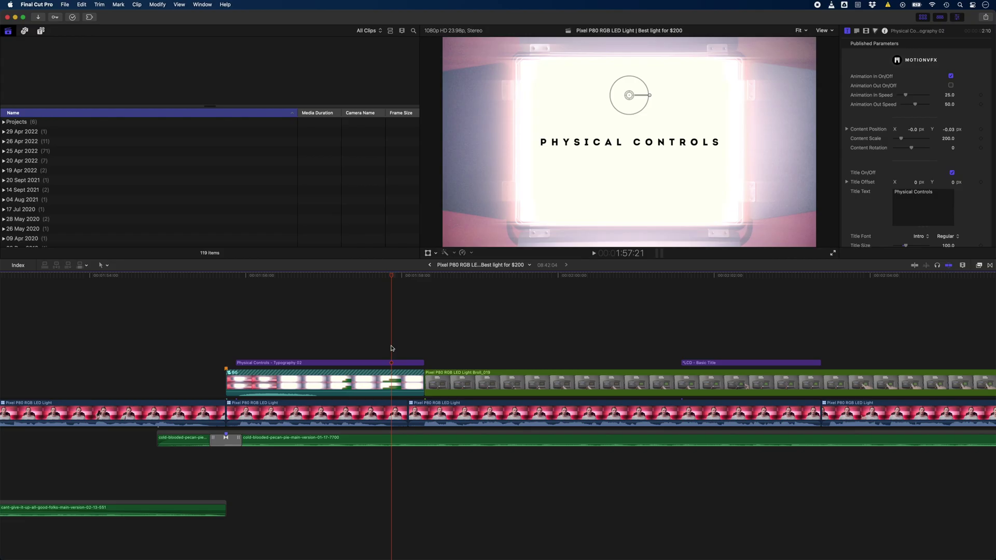
Replace the talking-head clip beneath the BG clip and Physical Controls title with a gap, and undo the replacement.
drag(399, 411, 429, 381)
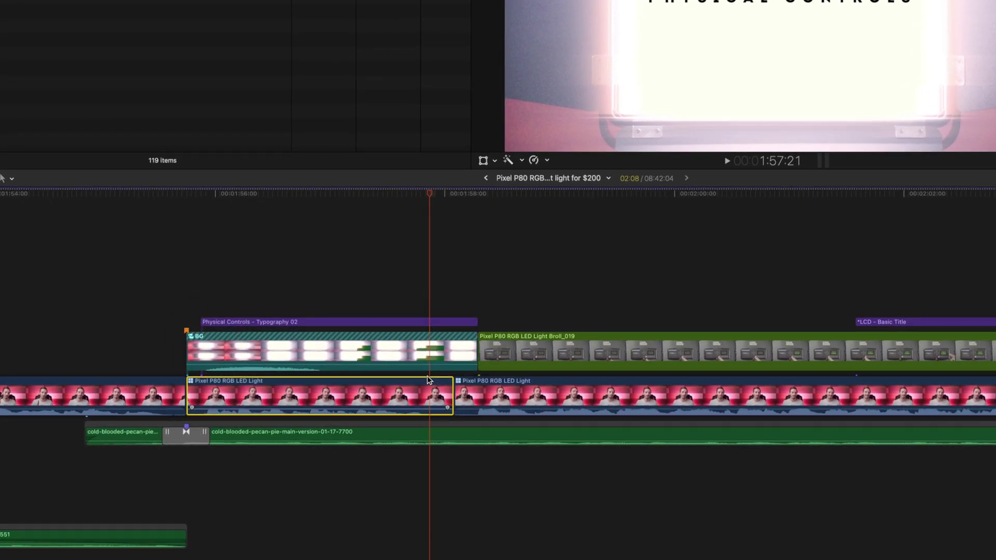
key(shift+Delete)
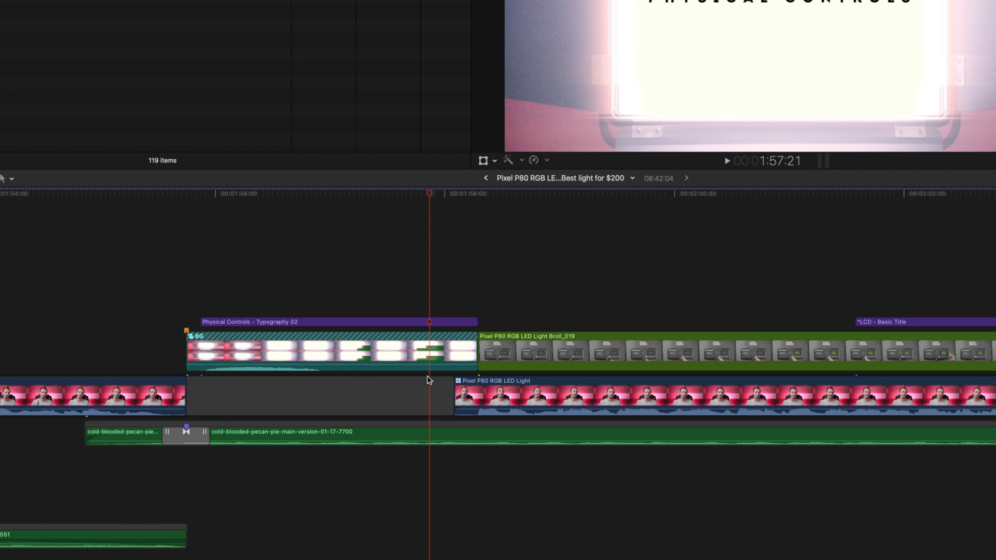
key(super+z)
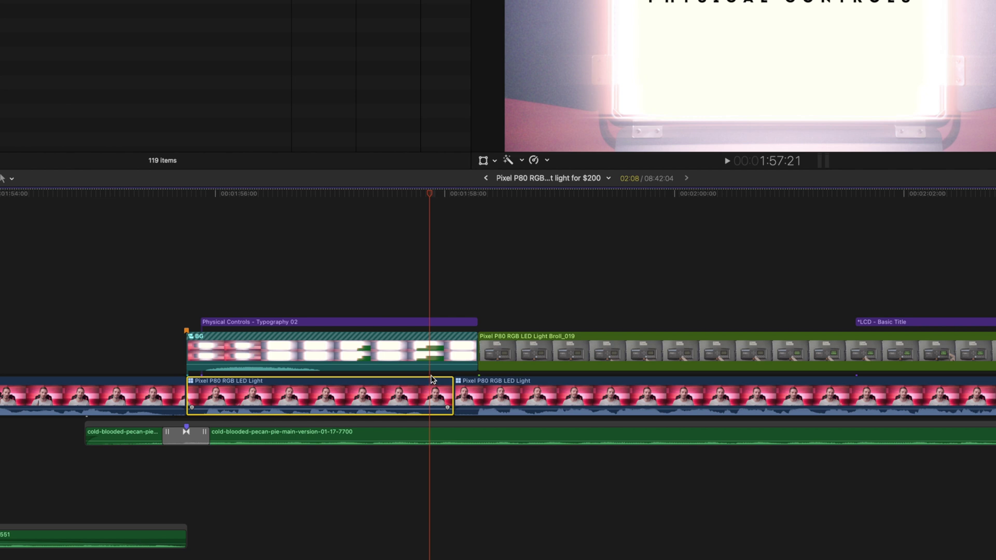
Delete the talking-head clip beneath the BG clip from the primary storyline.
click(457, 358)
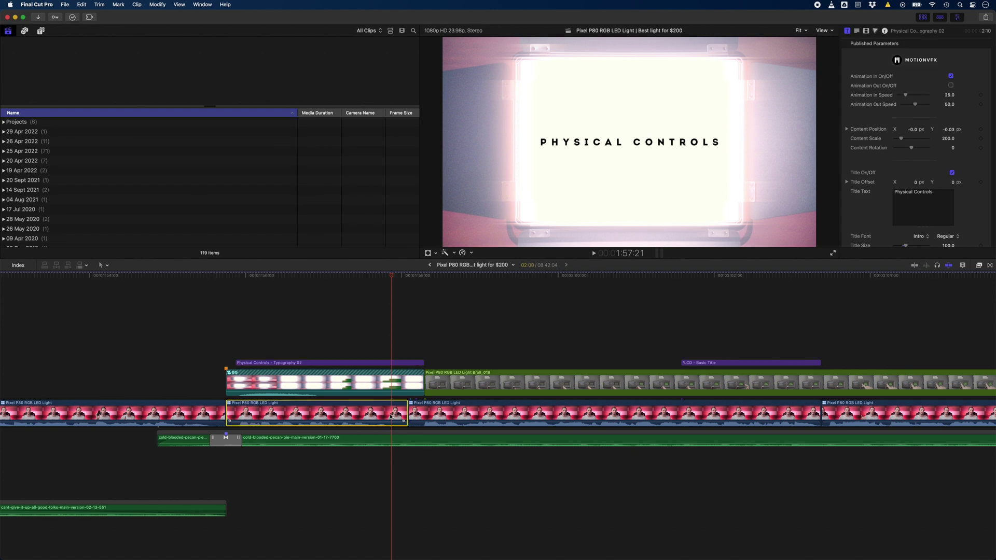
key(Delete)
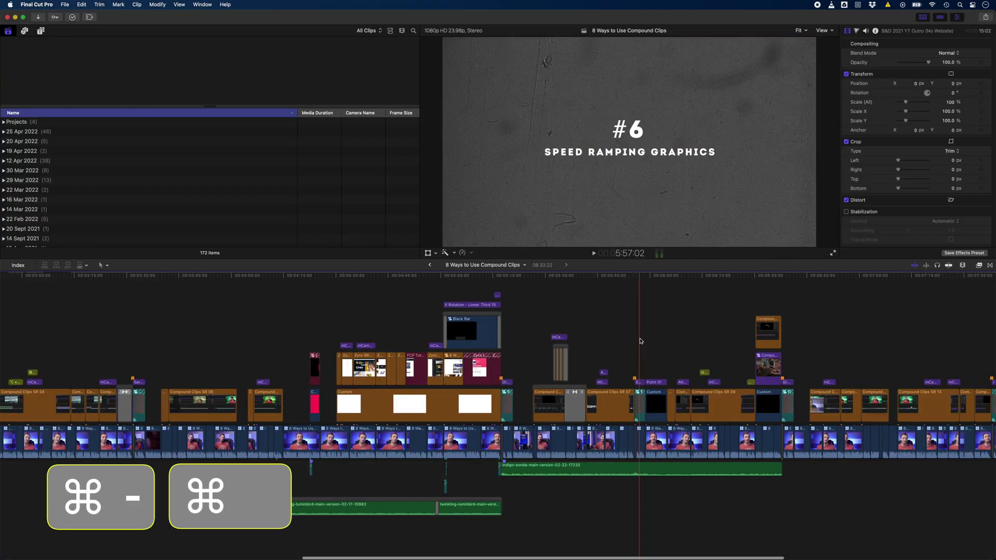
Magnify the Compound Clips timeline around the #6 Speed Ramping Graphics title, and fit the whole project in view.
key(super+equal)
key(super+equal)
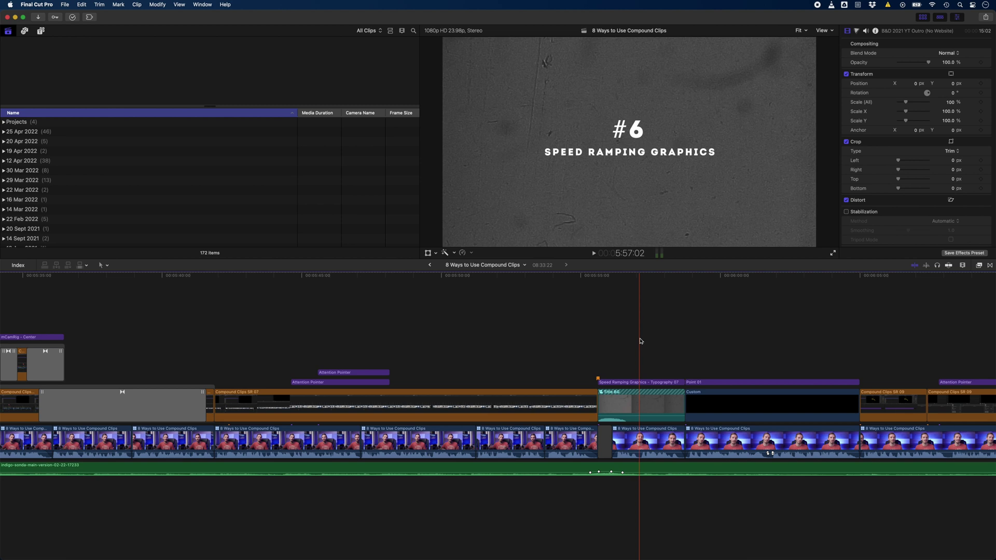
key(shift+z)
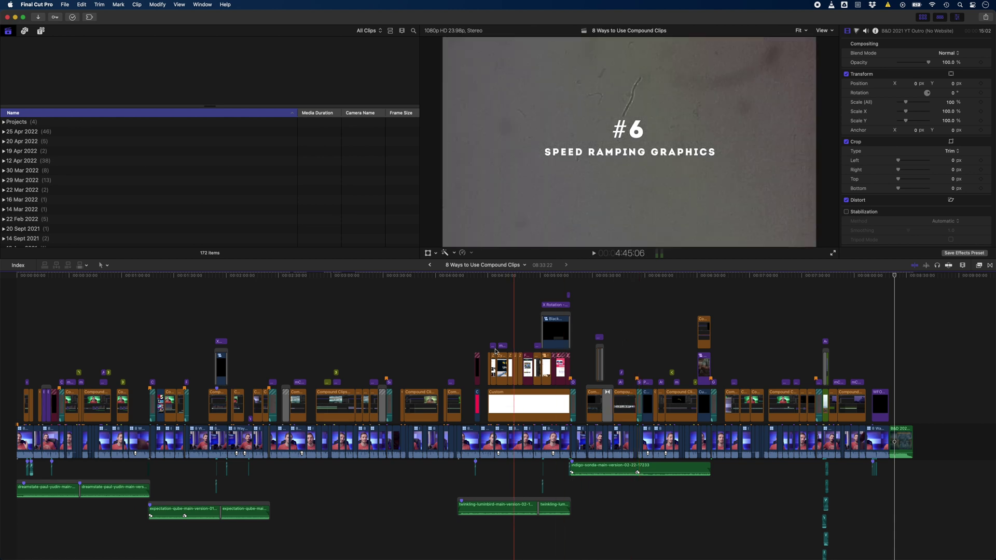
Magnify the timeline around the #4 Save Time with Interview Footage title, repeating it with the Zoom tool after fitting the whole project.
scroll(391, 347, up, 10)
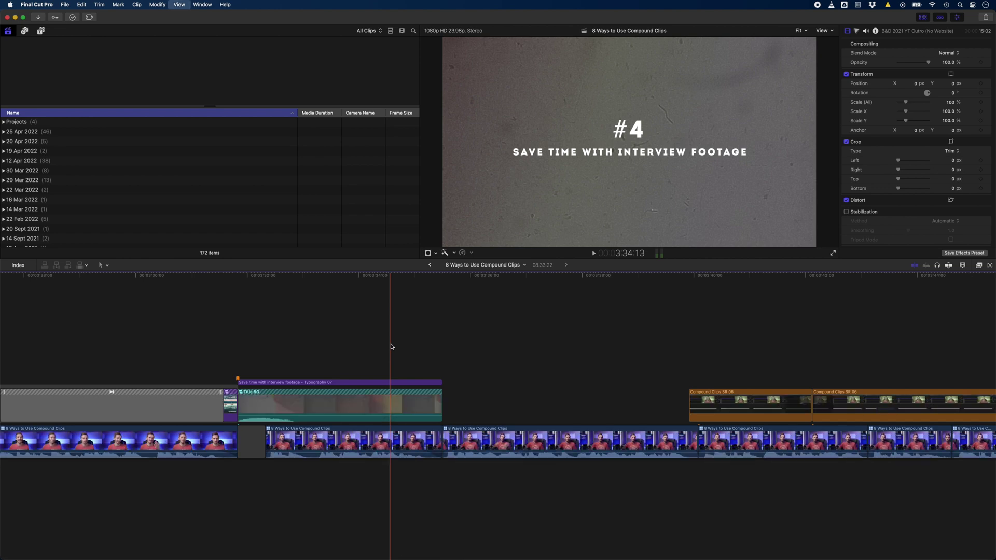
key(shift+z)
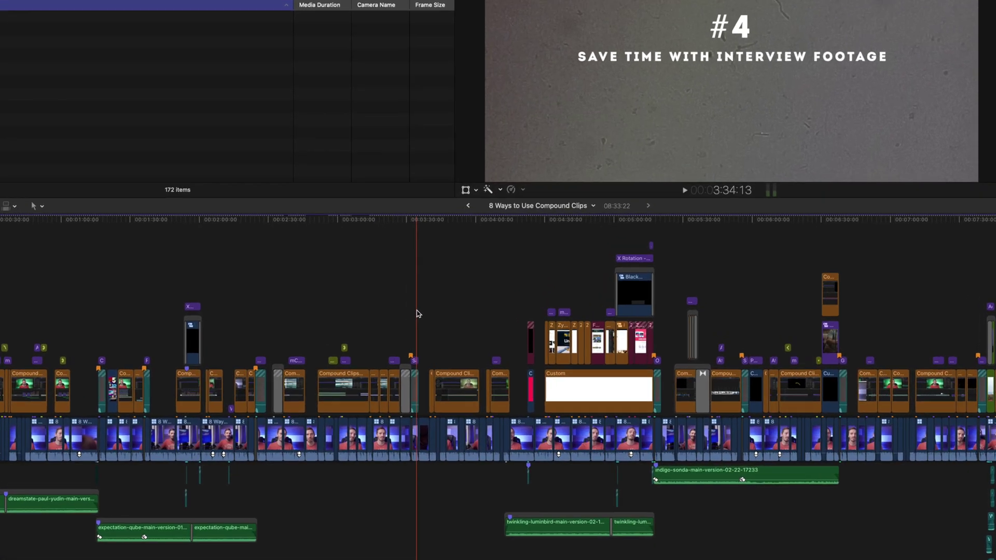
key(z)
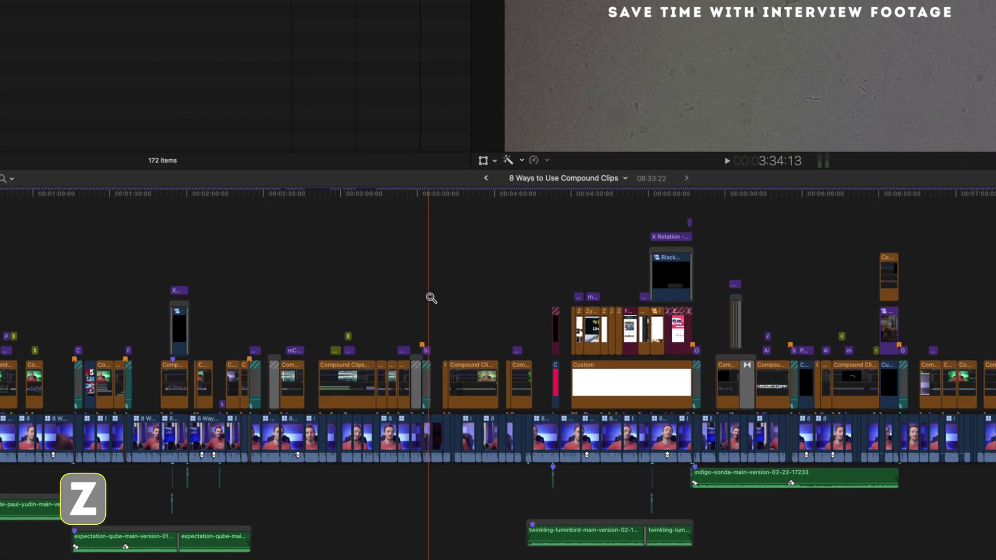
drag(400, 422, 415, 454)
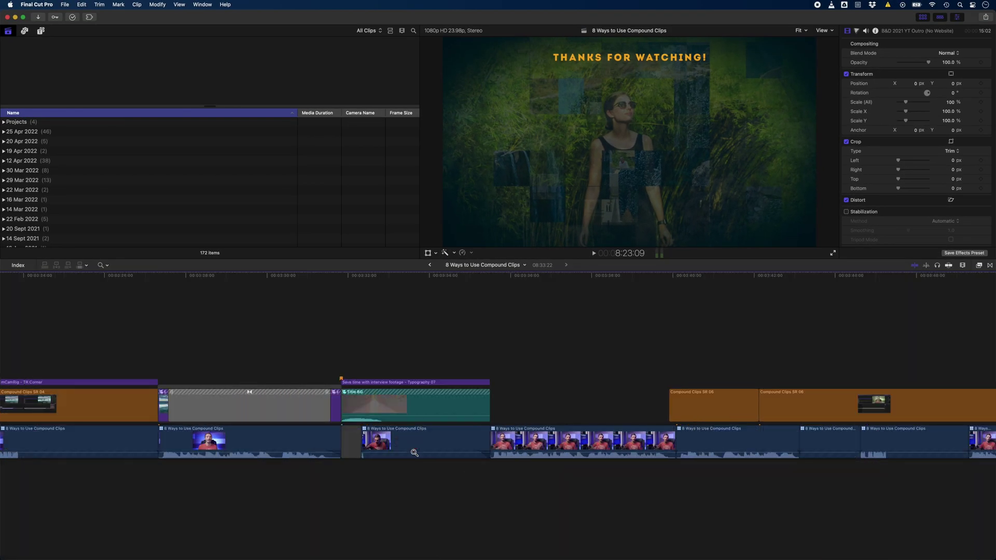